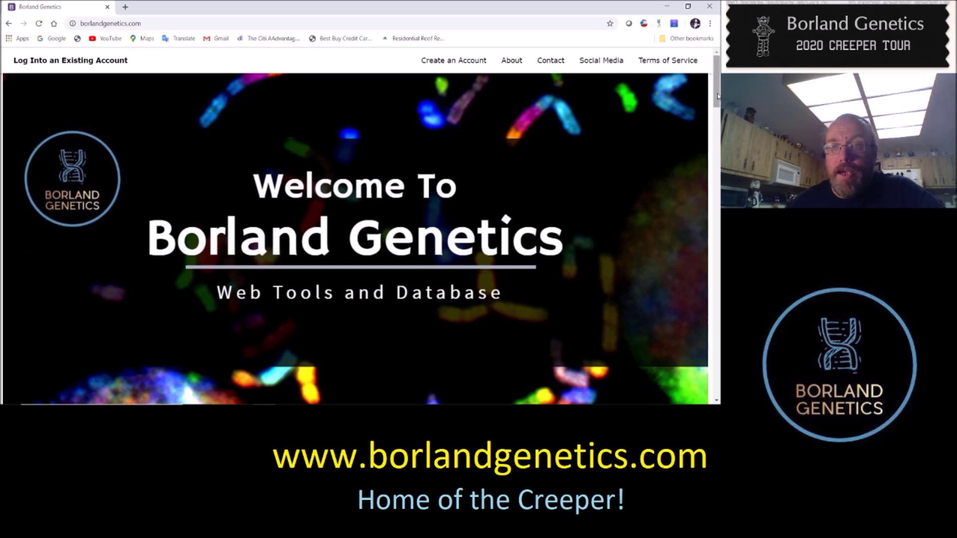
scroll(718, 95, "down", 1)
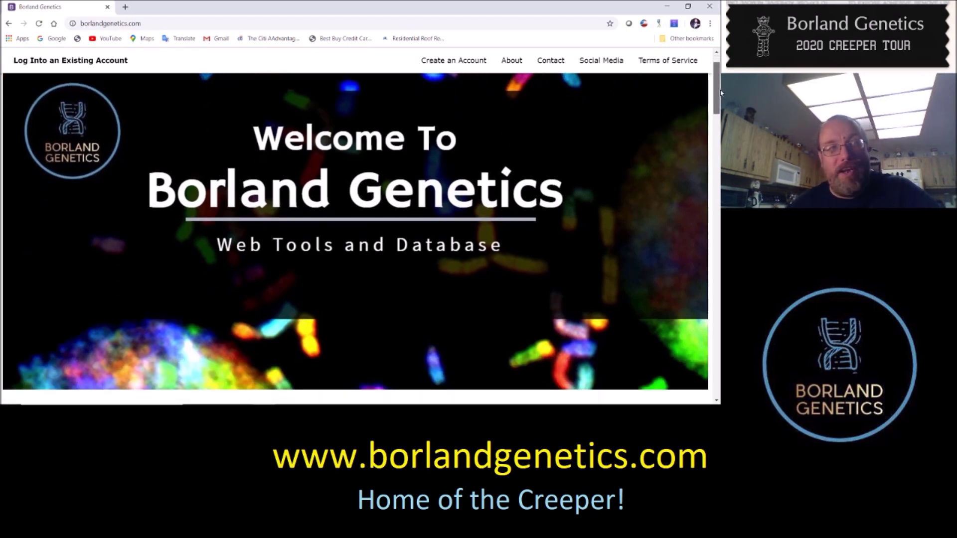
mouse_move(721, 92)
left_mouse_down()
mouse_move(712, 158)
mouse_move(720, 387)
mouse_move(721, 74)
left_mouse_up()
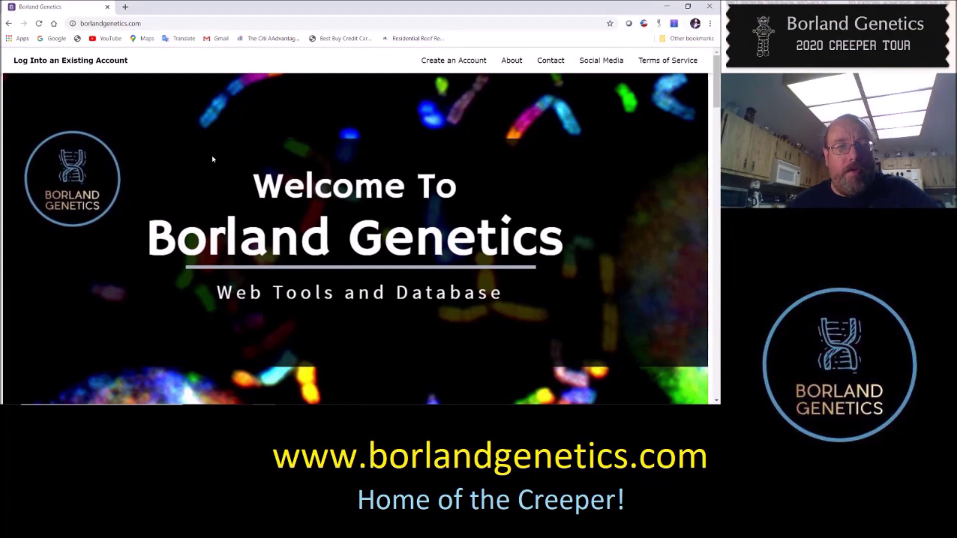
mouse_move(721, 80)
left_mouse_down()
mouse_move(722, 129)
mouse_move(721, 75)
left_mouse_up()
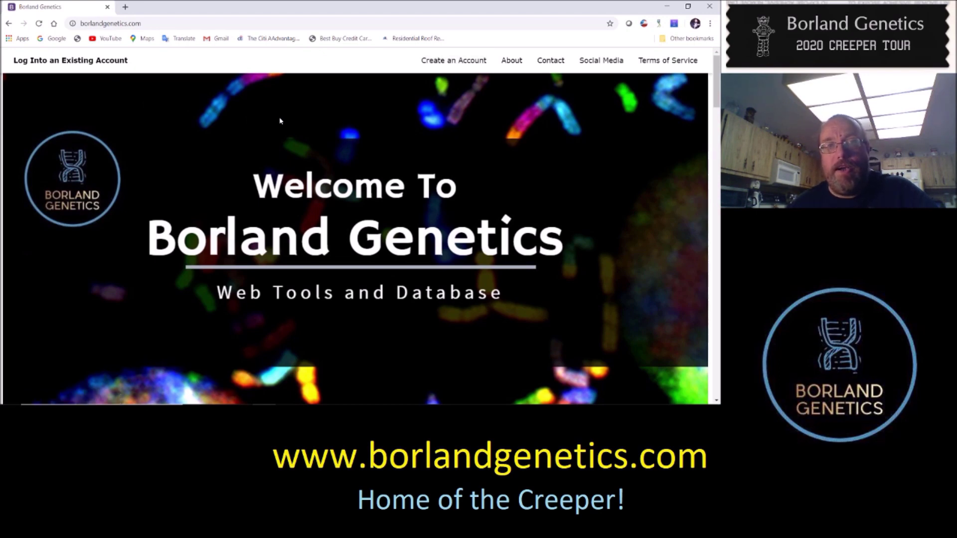
- Log into the existing user account with the saved credentials and dismiss the password check notice
left_click(59, 60)
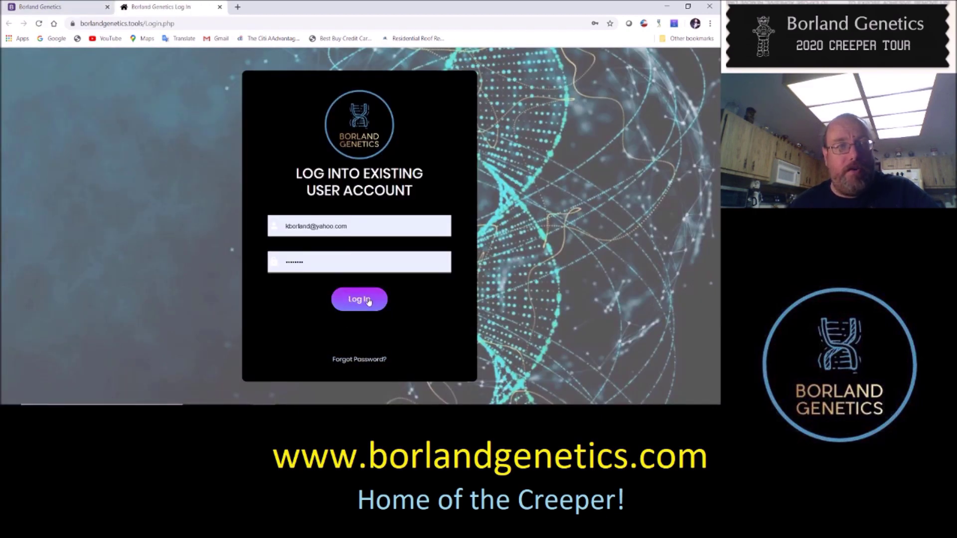
left_click(365, 300)
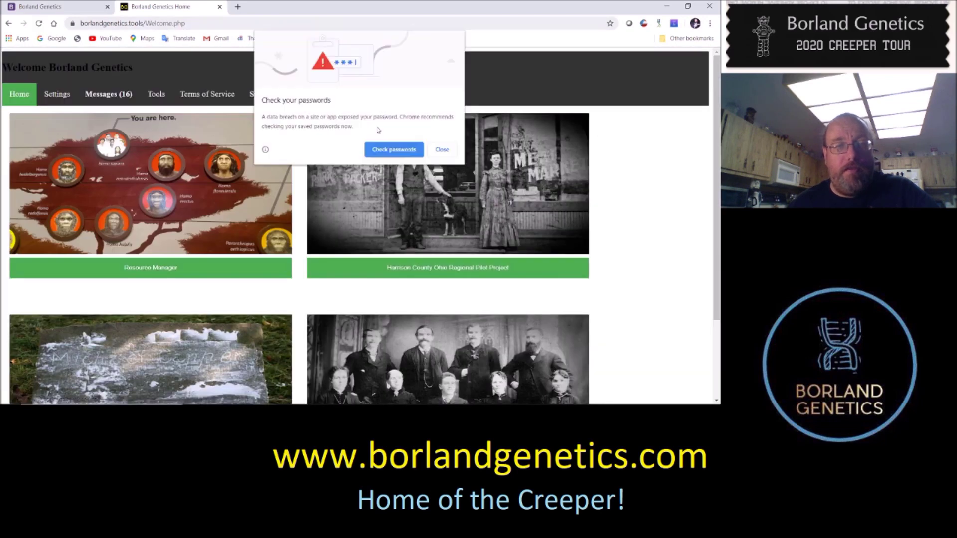
left_click(443, 149)
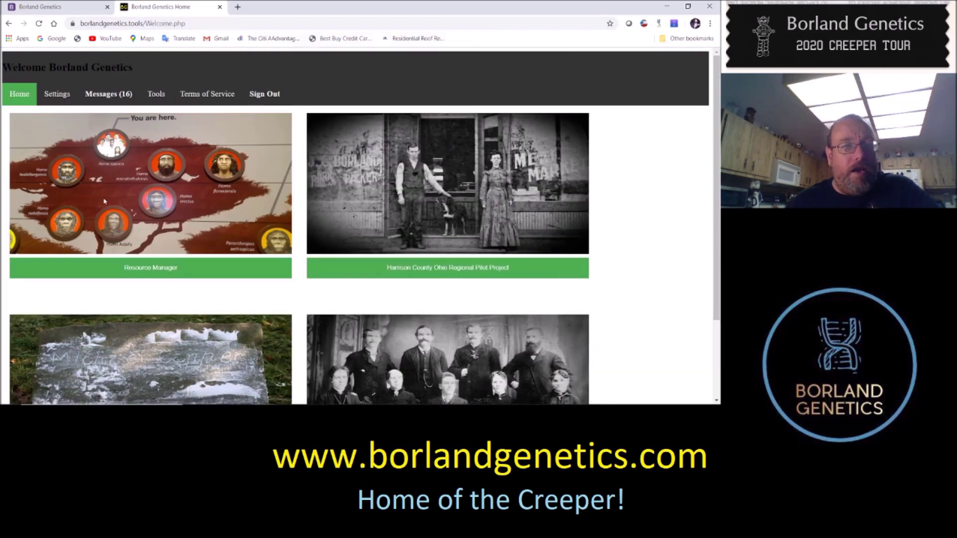
- Open the Resource Manager and bring up the editable attributes of the deceased donor's mono kit created with the Missing Parent Phase utility
left_click(136, 269)
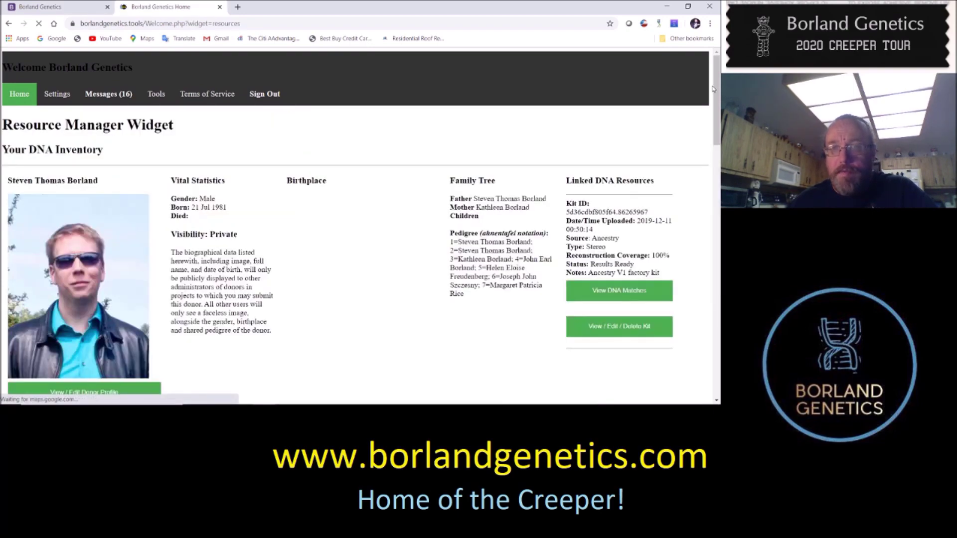
left_click_drag(718, 81, 721, 276)
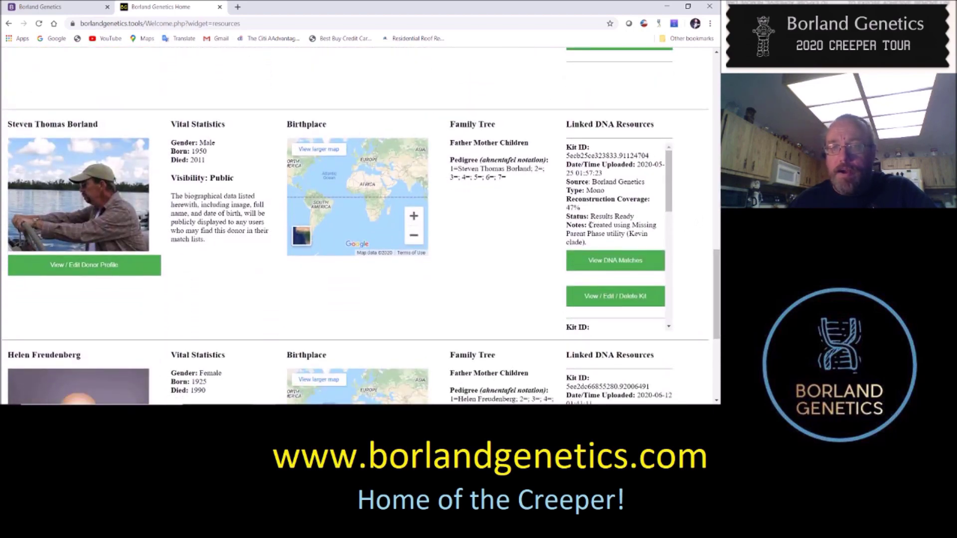
left_click_drag(670, 187, 675, 267)
scroll(619, 216, "up", 5)
left_click_drag(574, 190, 605, 191)
left_click(649, 207)
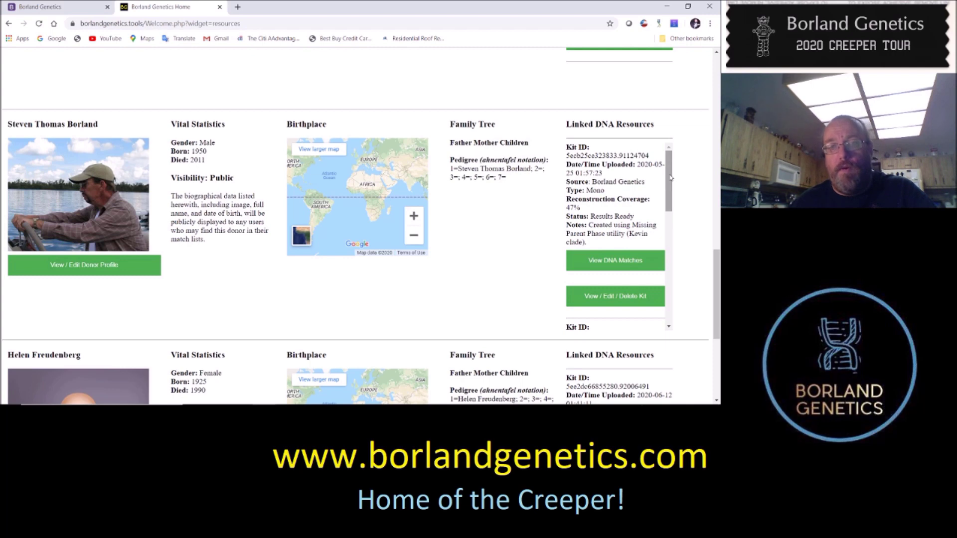
left_click_drag(671, 178, 671, 183)
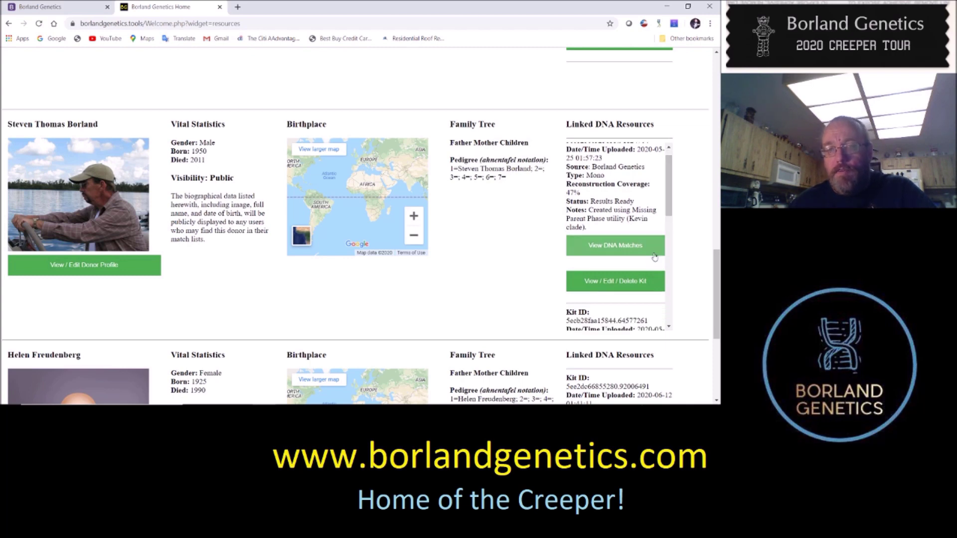
left_click(620, 283)
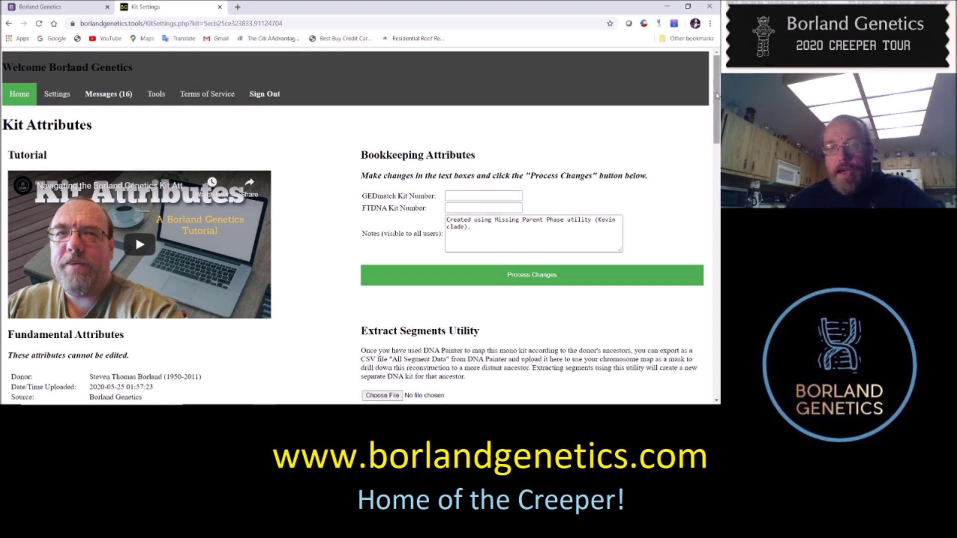
- Launch the new HIR Mapper utility for this kit and continue past the matching segment list to the close relatives review
left_click_drag(717, 107, 721, 255)
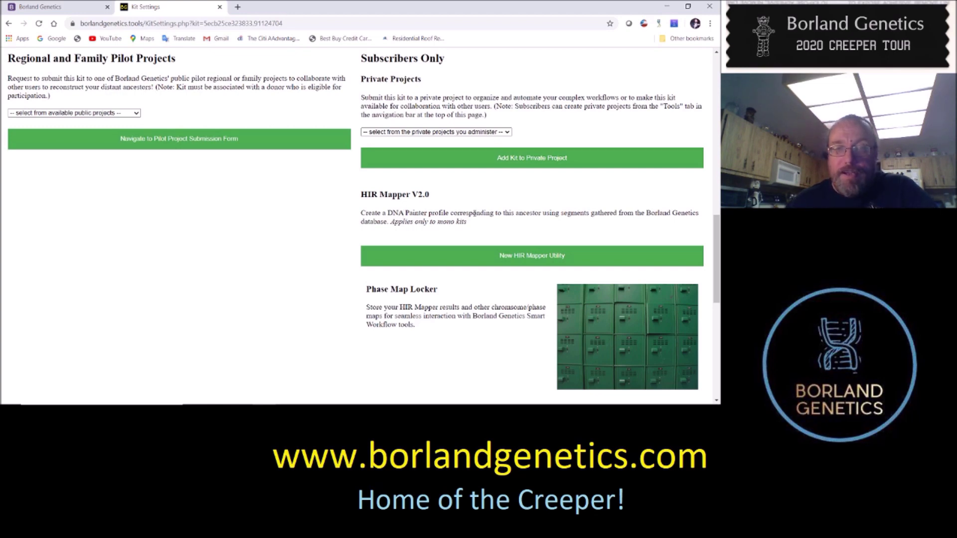
left_click(536, 260)
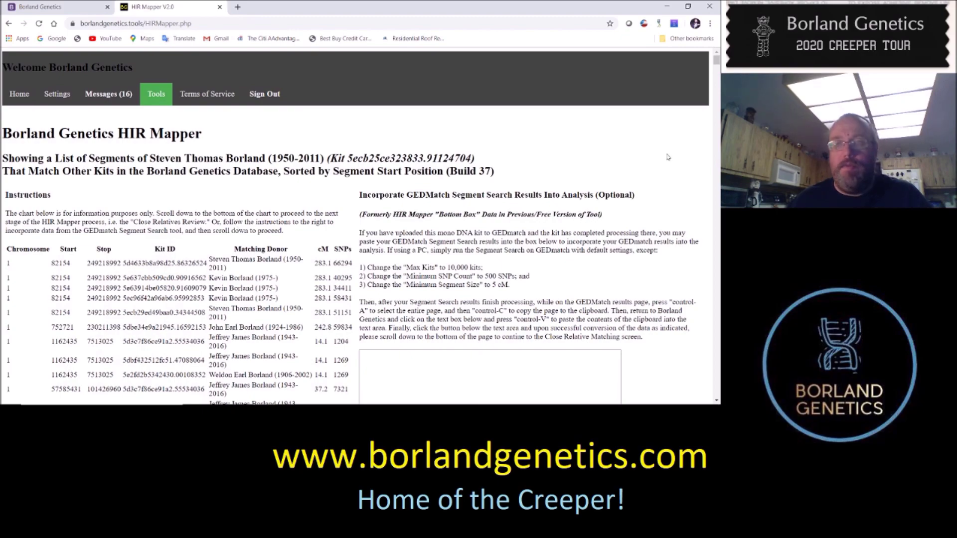
mouse_move(716, 60)
left_mouse_down()
mouse_move(716, 396)
mouse_move(716, 59)
left_mouse_up()
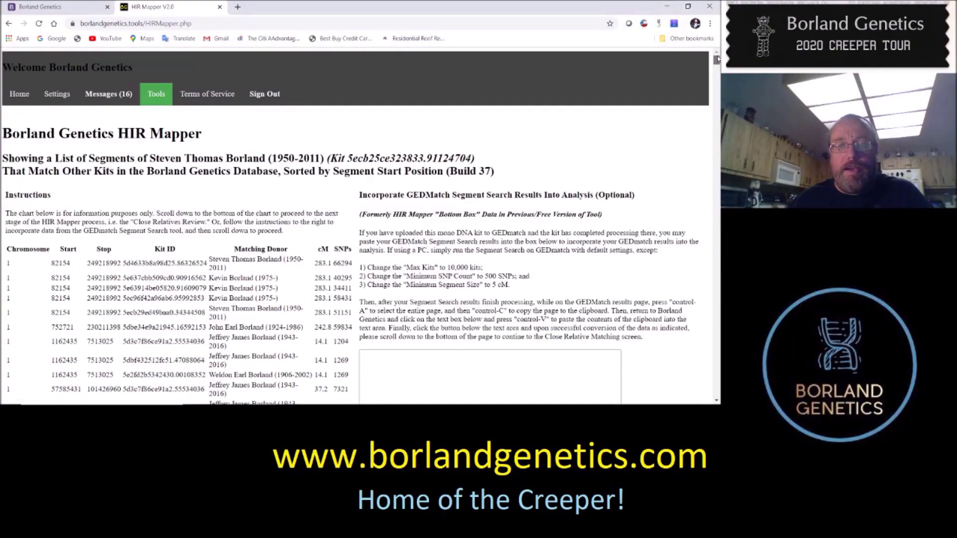
mouse_move(716, 59)
left_mouse_down()
mouse_move(716, 68)
mouse_move(716, 57)
left_mouse_up()
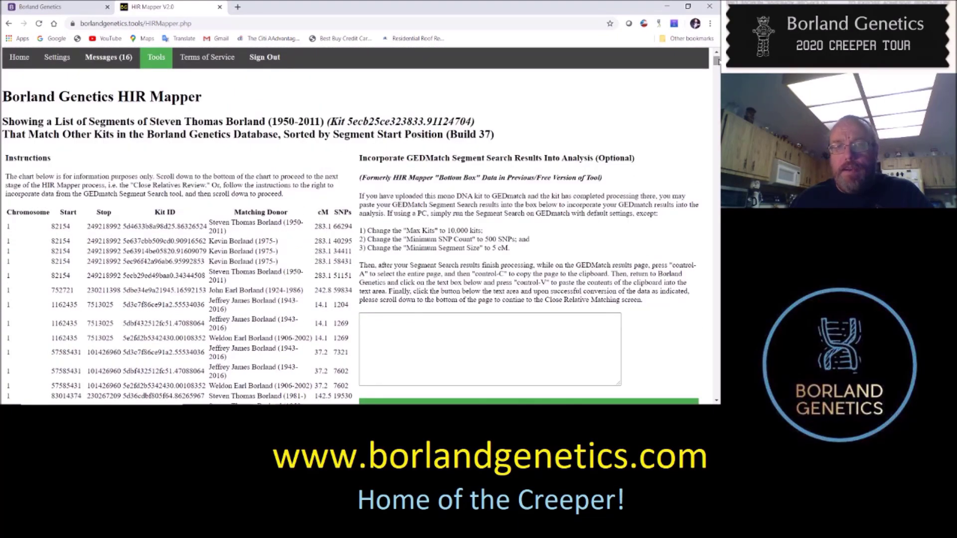
scroll(494, 179, "down", 1)
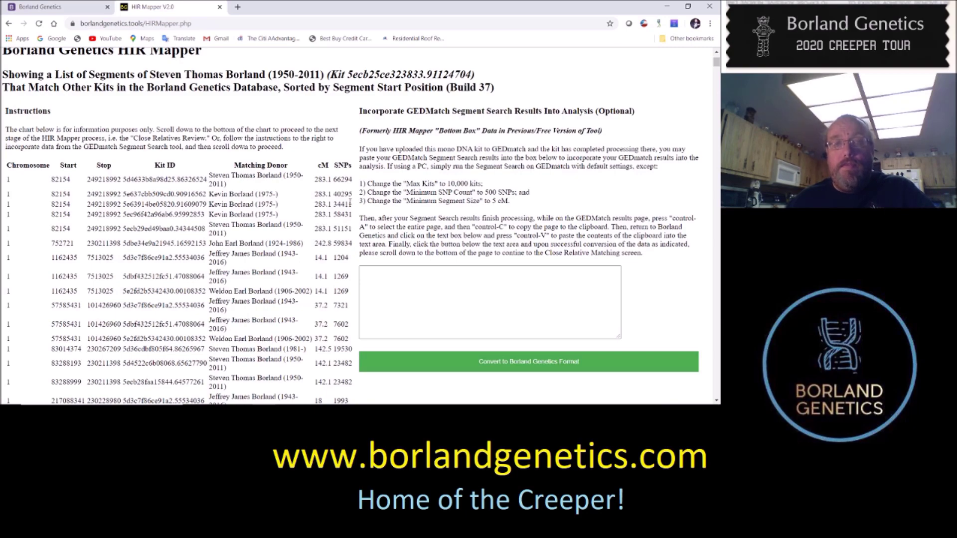
scroll(336, 205, "down", 2)
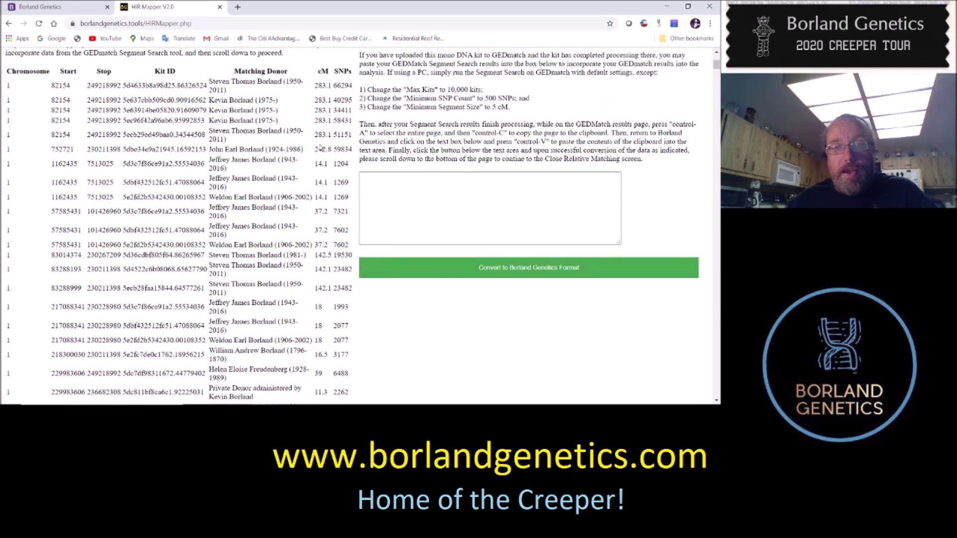
scroll(314, 279, "down", 10)
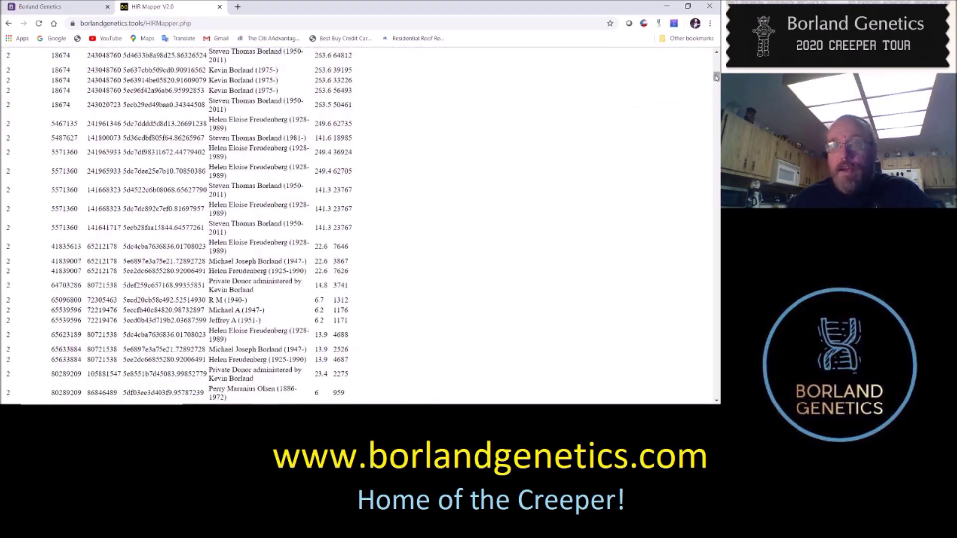
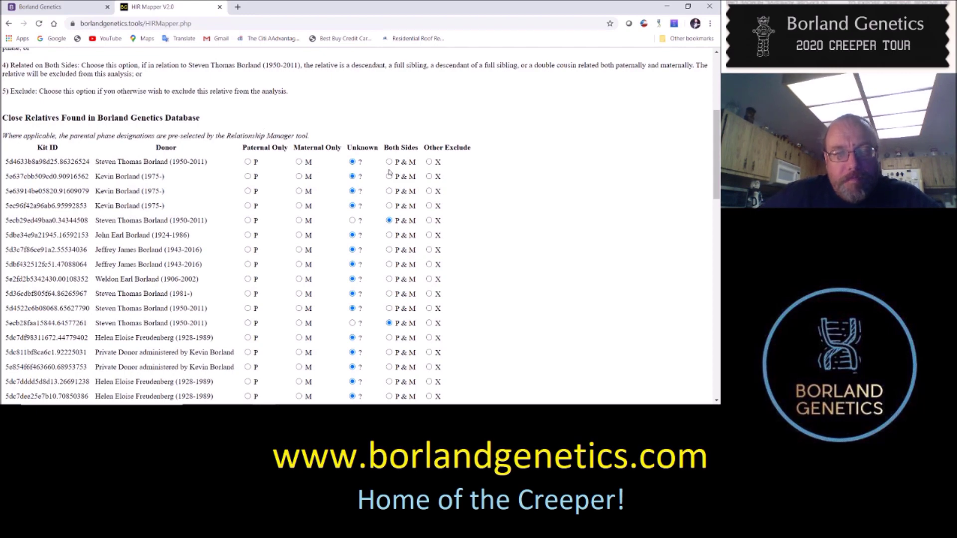
- Designate the first four kits in the close relatives table as Both Sides and set the sixth kit to Other Exclude
left_click_drag(140, 161, 185, 159)
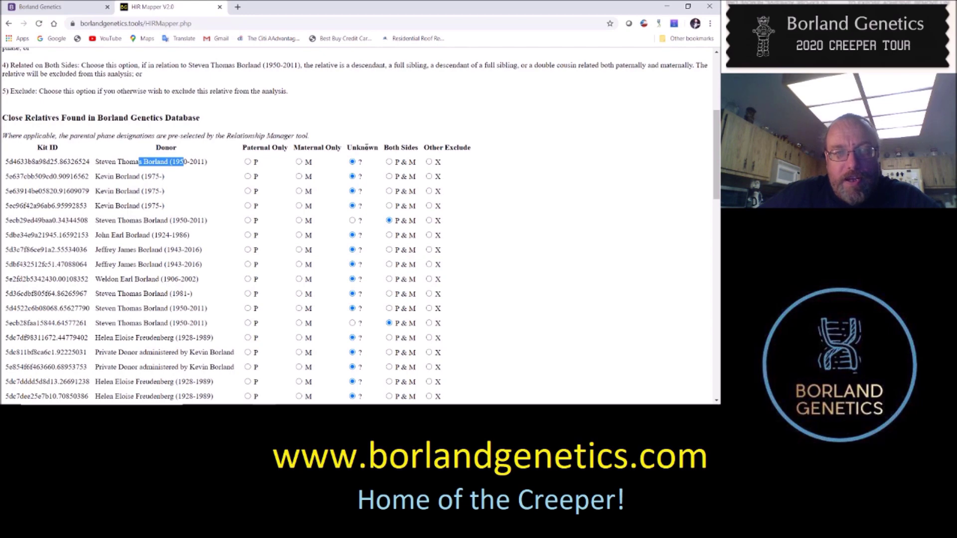
left_click(389, 162)
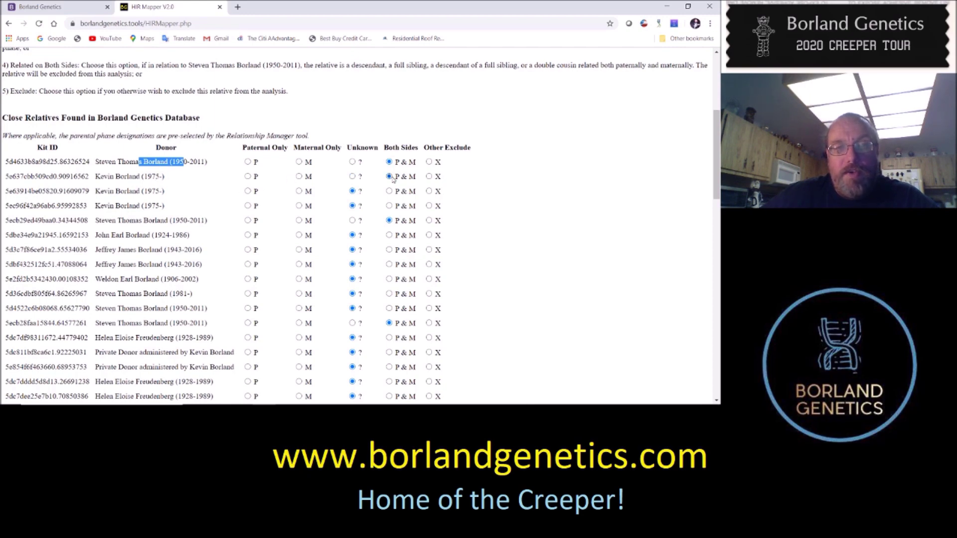
left_click(389, 192)
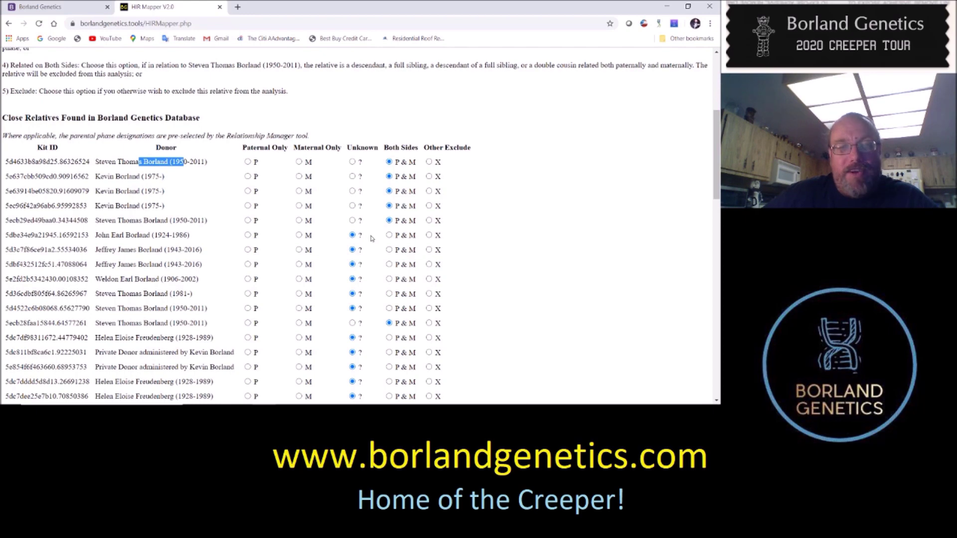
left_click(429, 235)
- Designate the seventh and eighth close relative kits as Paternal Only and set the ninth kit to Other Exclude
scroll(516, 232, "down", 2)
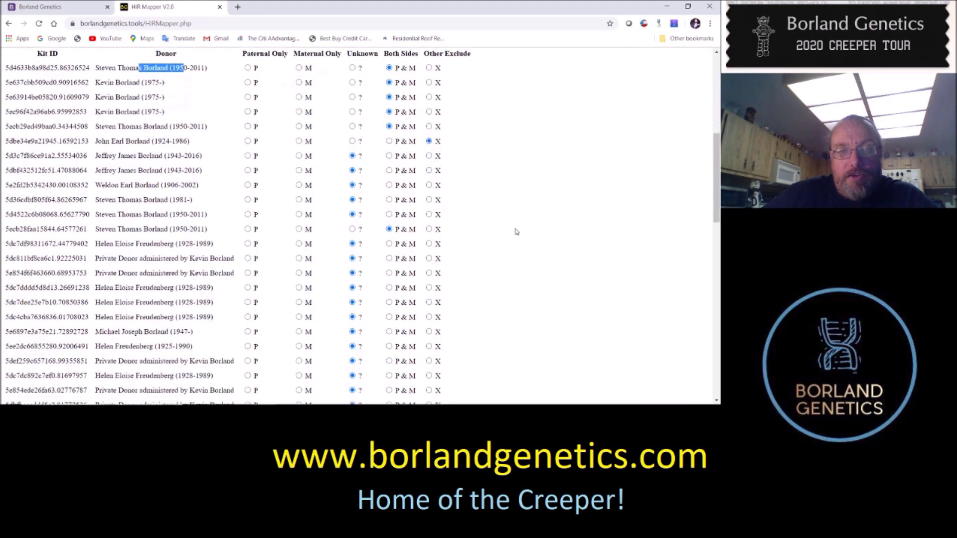
scroll(507, 218, "up", 1)
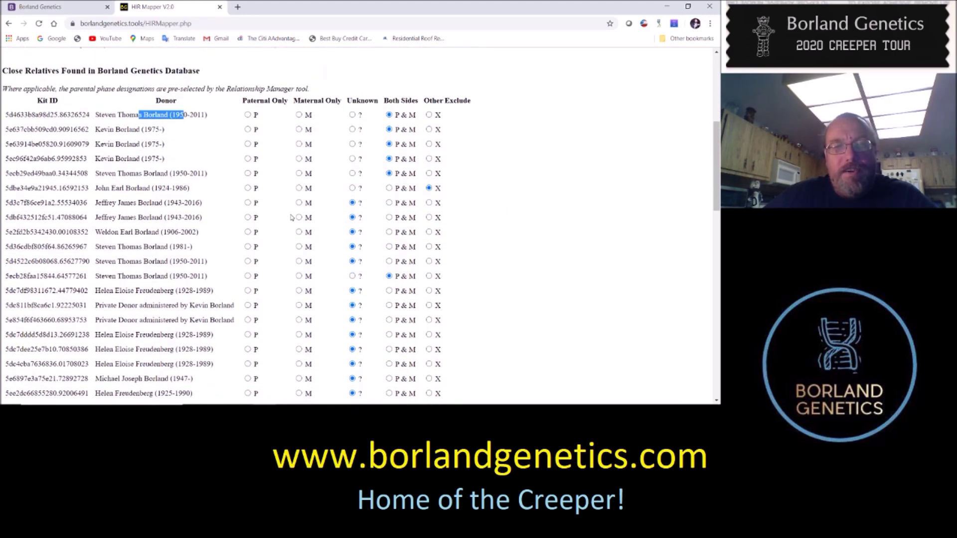
left_click(247, 203)
left_click(247, 217)
scroll(293, 210, "down", 1)
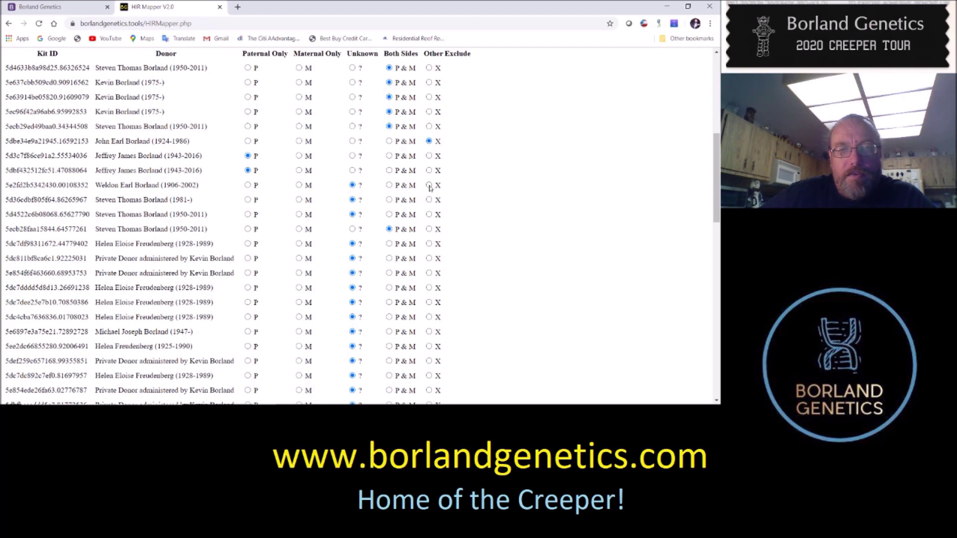
scroll(237, 222, "down", 1)
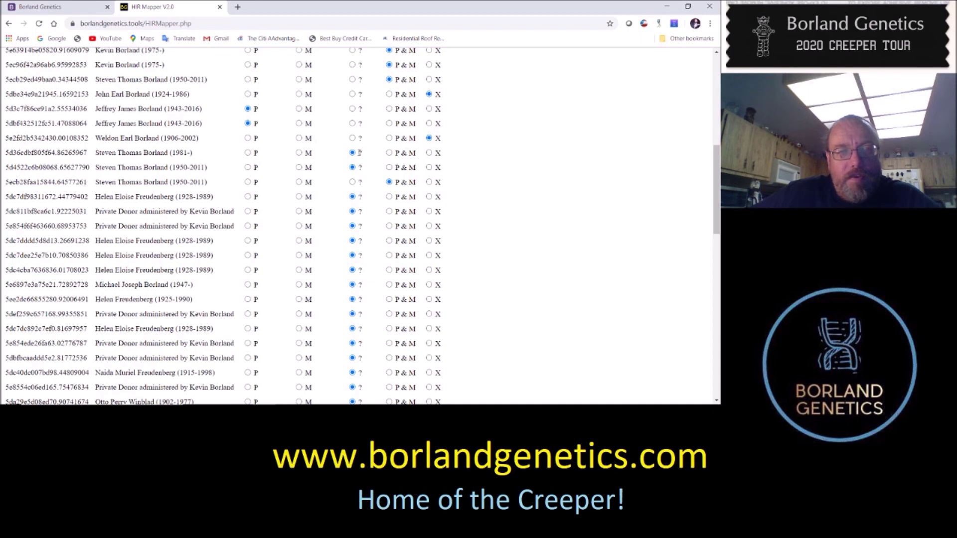
- Designate the tenth and eleventh close relative kits as Both Sides and the thirteenth kit as Maternal Only
left_click(389, 153)
left_click(389, 168)
left_click(299, 197)
- Set the two private donor kits in rows fourteen and fifteen of the close relatives table to Other Exclude
scroll(353, 181, "down", 1)
scroll(347, 182, "down", 1)
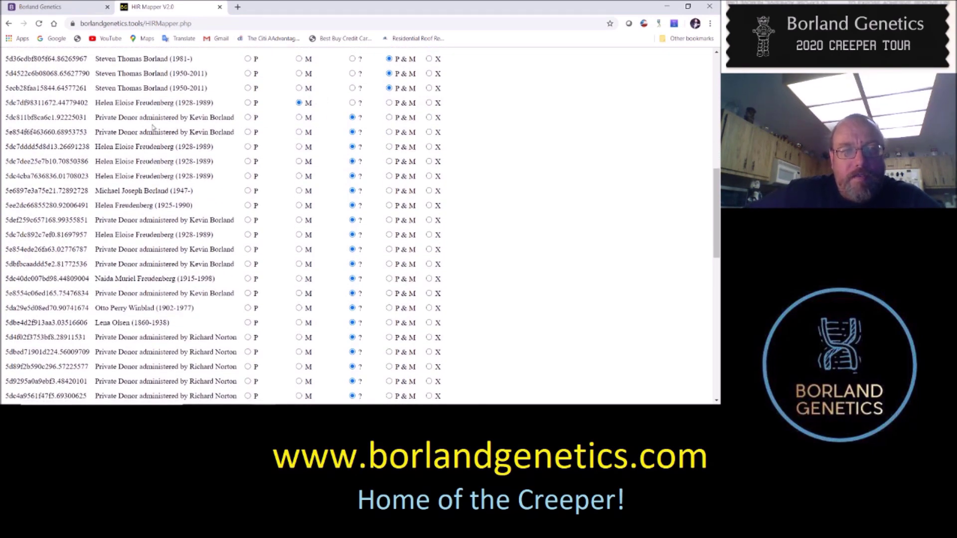
scroll(210, 127, "up", 4)
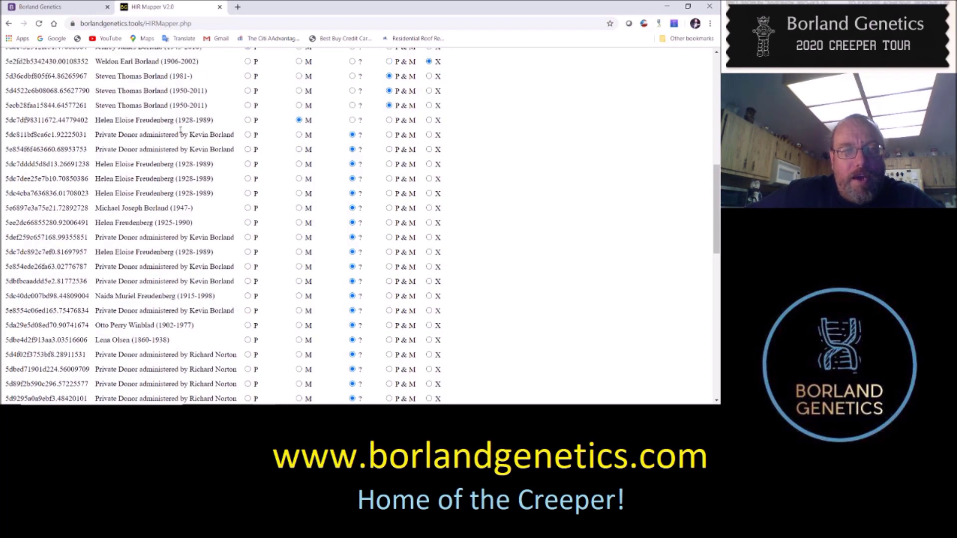
scroll(182, 132, "down", 4)
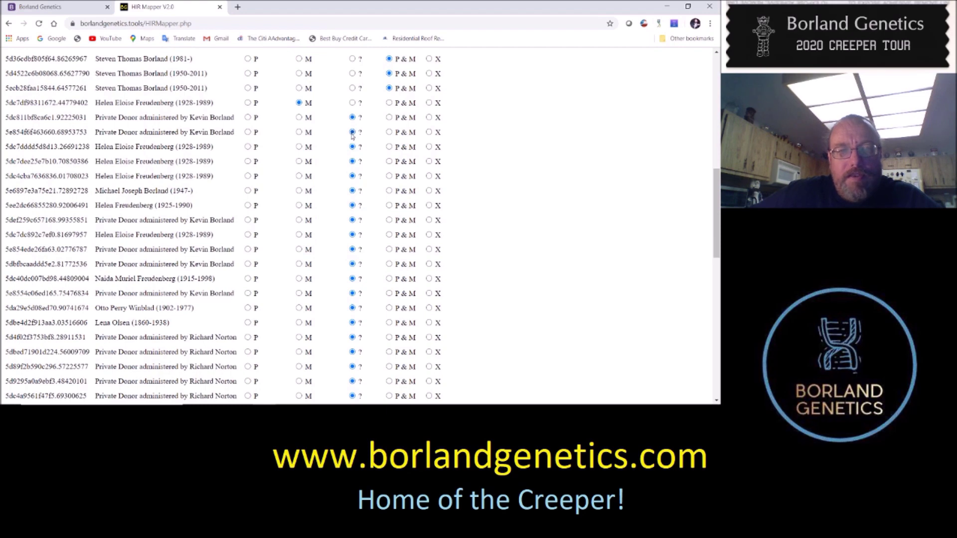
left_click(430, 132)
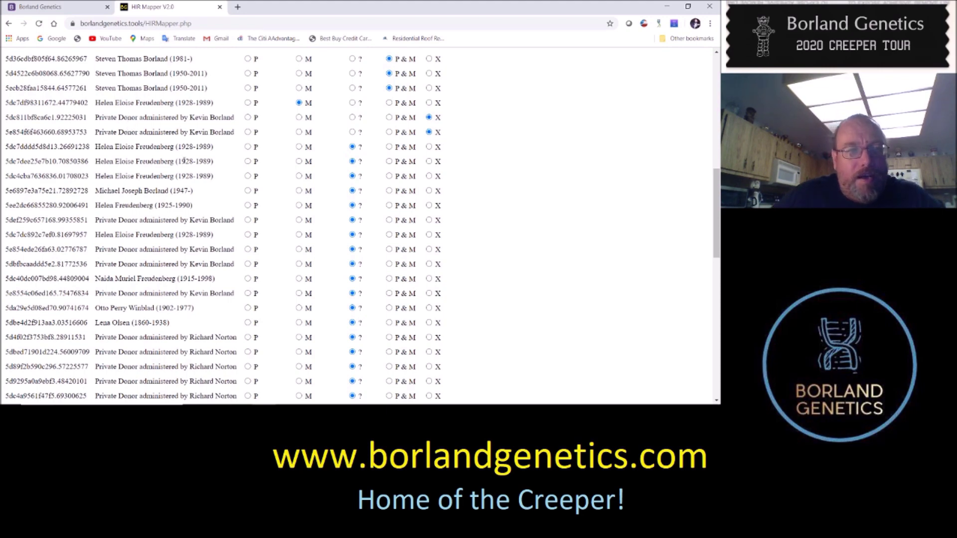
- Designate the sixteenth through twentieth close relative kits as Maternal Only
left_click(299, 147)
left_click(299, 162)
left_click(299, 176)
left_click(299, 191)
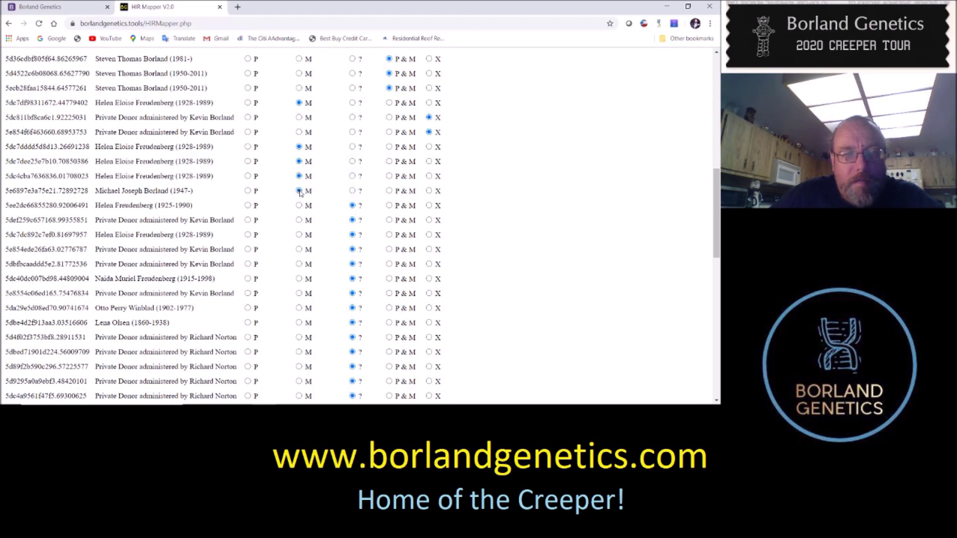
scroll(301, 201, "down", 1)
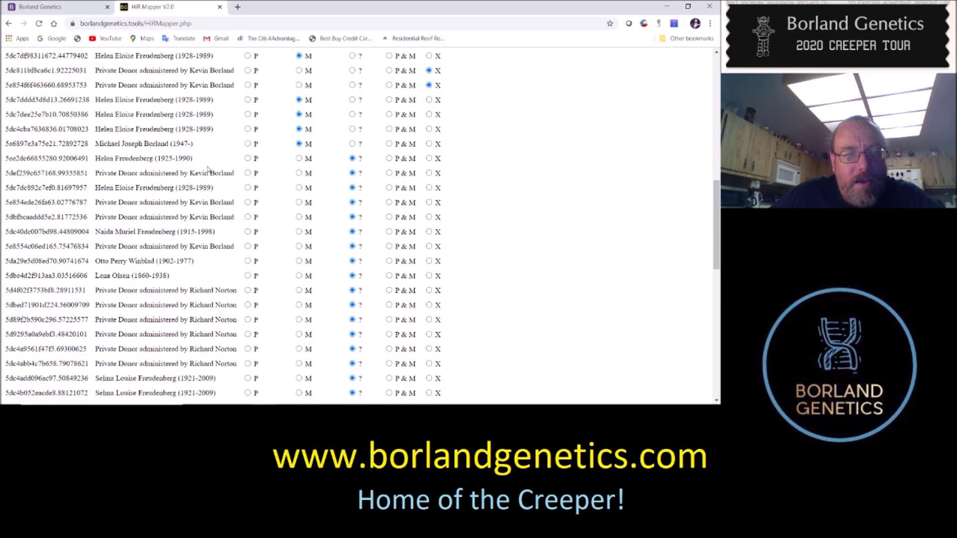
left_click(299, 159)
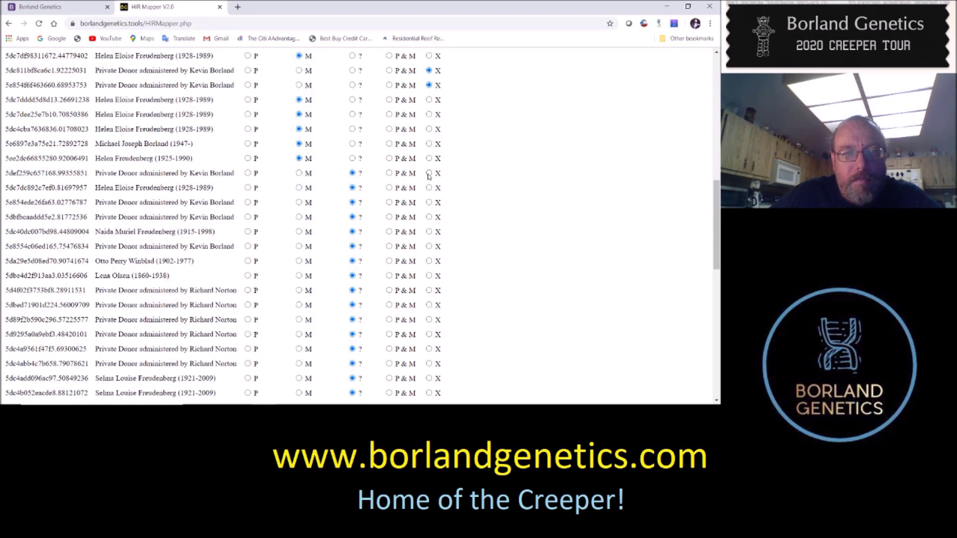
- Set the private donor kits in rows 21, 23 and 24 to Other Exclude and the kits in rows 22 and 25 to Maternal Only
left_click(299, 187)
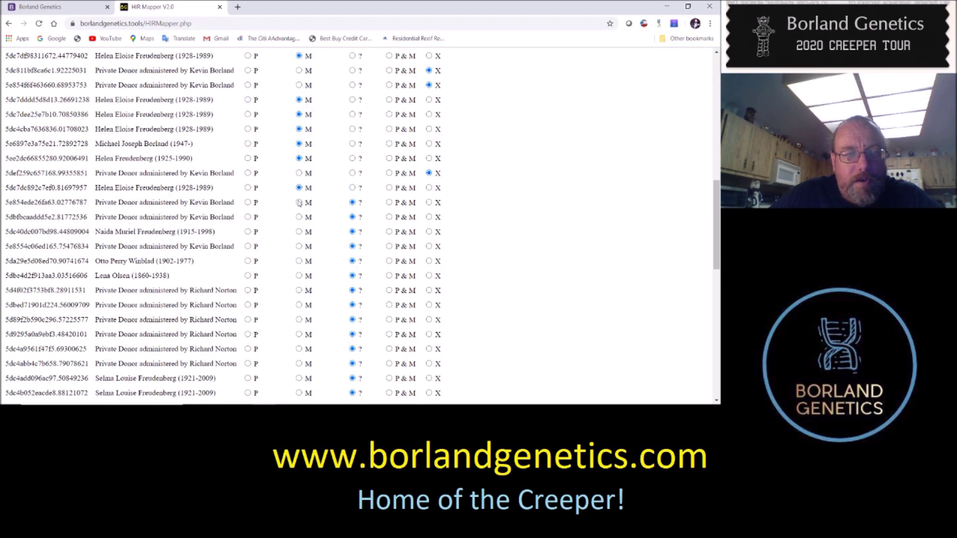
left_click(429, 203)
left_click(429, 216)
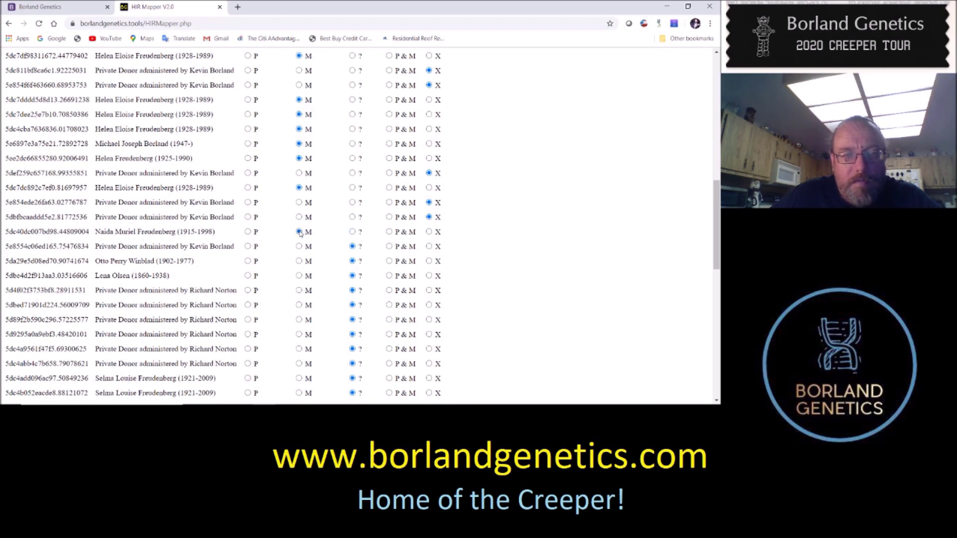
- Designate the six private donor kits in rows 29 through 34 of the close relatives table as Maternal Only
scroll(300, 234, "down", 3)
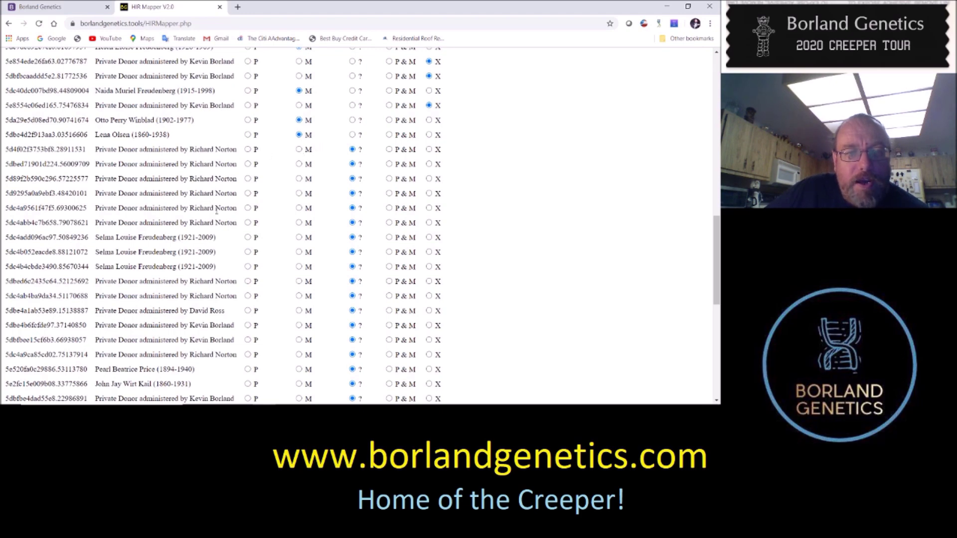
left_click(300, 149)
left_click(299, 164)
left_click(299, 179)
left_click(299, 194)
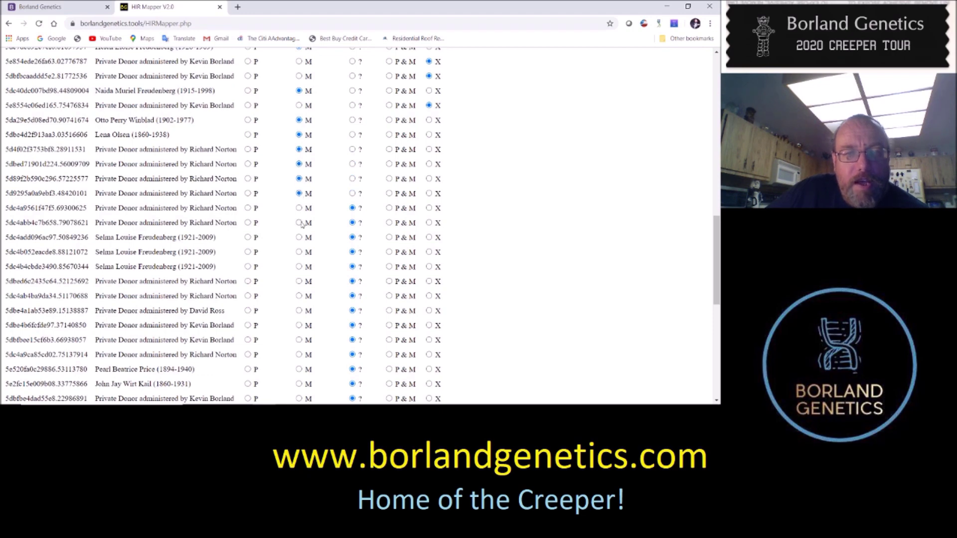
left_click(299, 208)
left_click(300, 223)
- Set the six close relative kits in rows 35 through 40 to Maternal Only
scroll(299, 227, "down", 2)
left_click(298, 143)
left_click(299, 158)
left_click(299, 173)
left_click(299, 188)
left_click(299, 202)
left_click(299, 217)
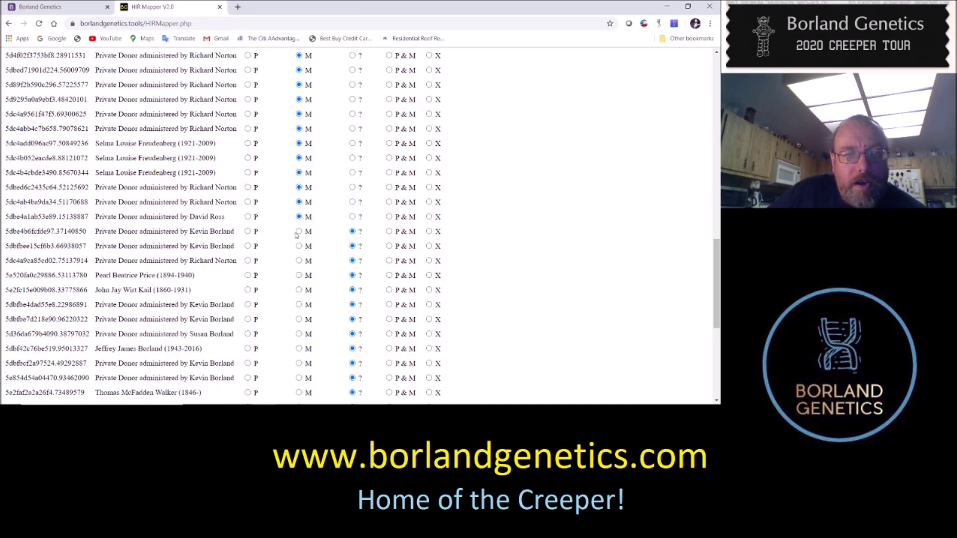
- Set the private donor kits in rows 41 and 42 to Other Exclude and the kit in row 43 to Maternal Only
left_click(429, 231)
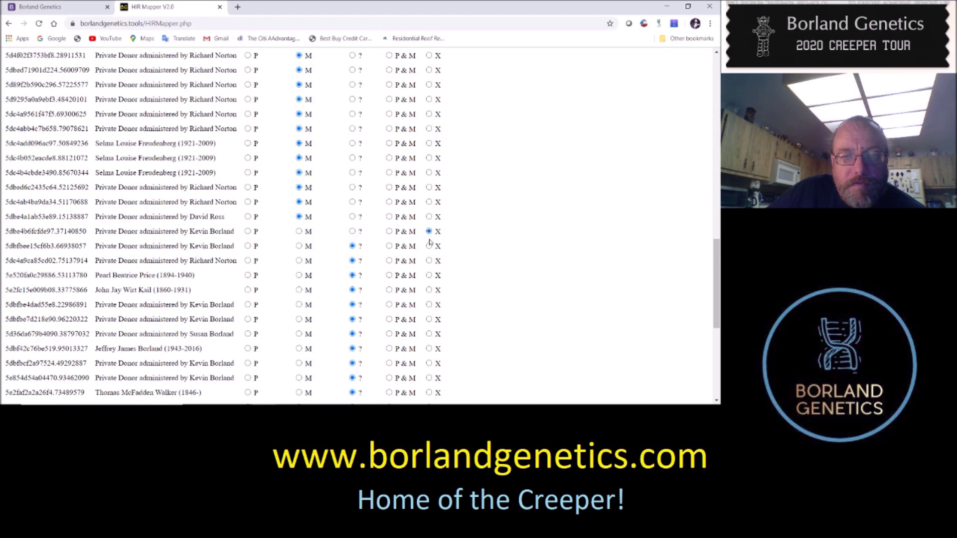
left_click(430, 246)
left_click(299, 261)
- Designate the two named donor kits in rows 44 and 45 of the close relatives table as Paternal Only
scroll(296, 287, "down", 1)
scroll(296, 287, "down", 2)
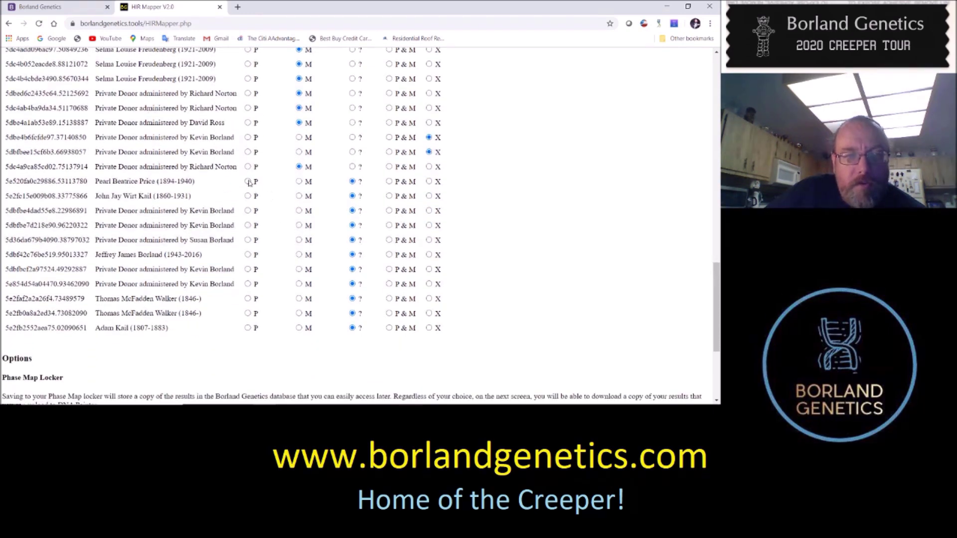
left_click(248, 181)
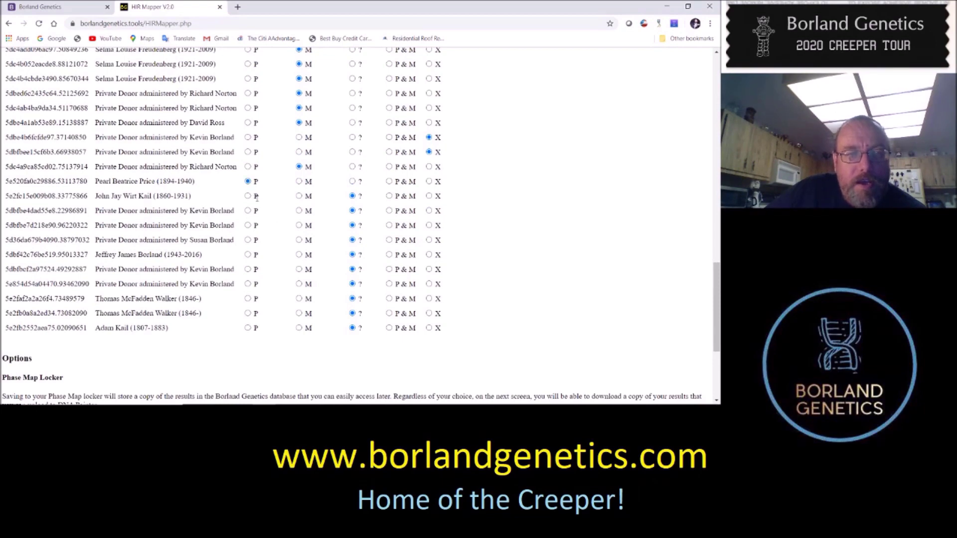
left_click(248, 196)
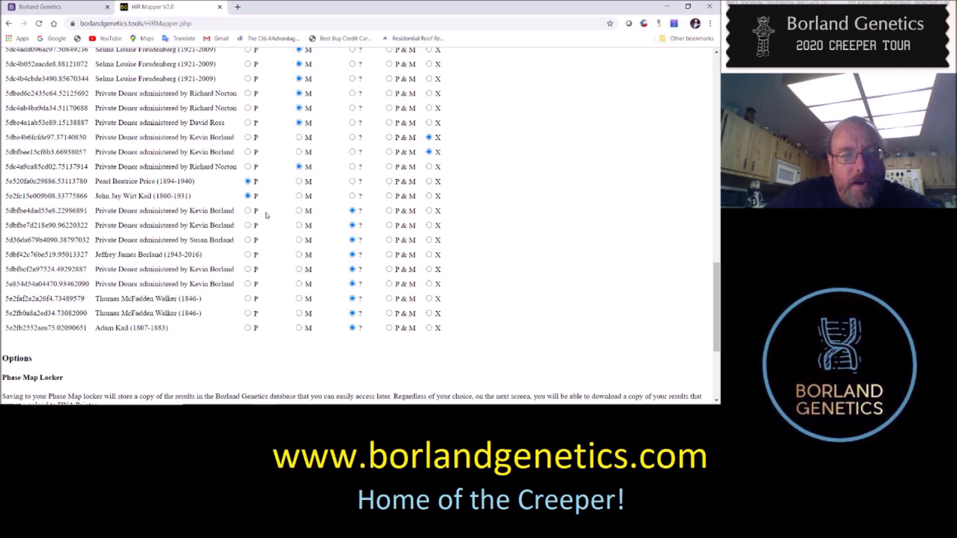
- Set the private donor kits in rows 46 through 48 to Other Exclude and the kit in row 49 to Paternal Only
left_click(429, 210)
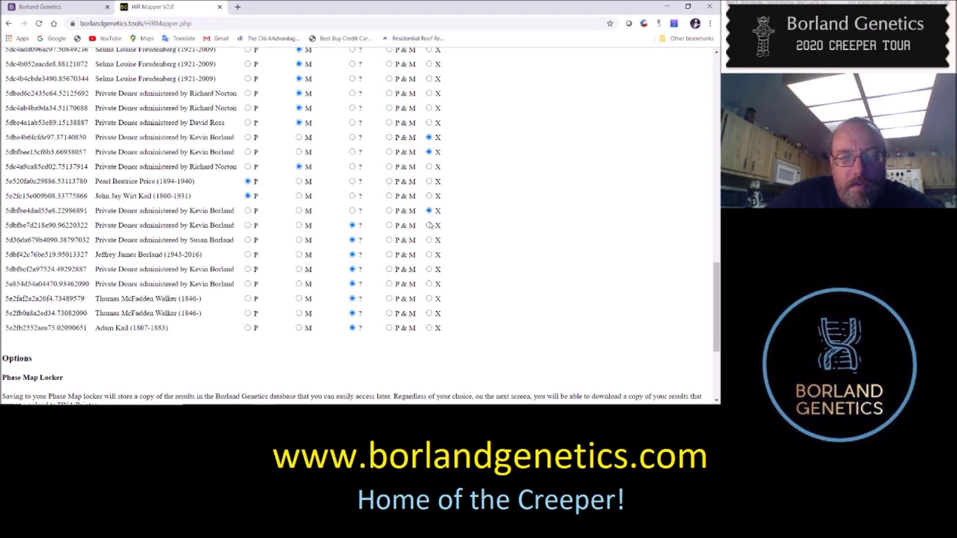
left_click(430, 226)
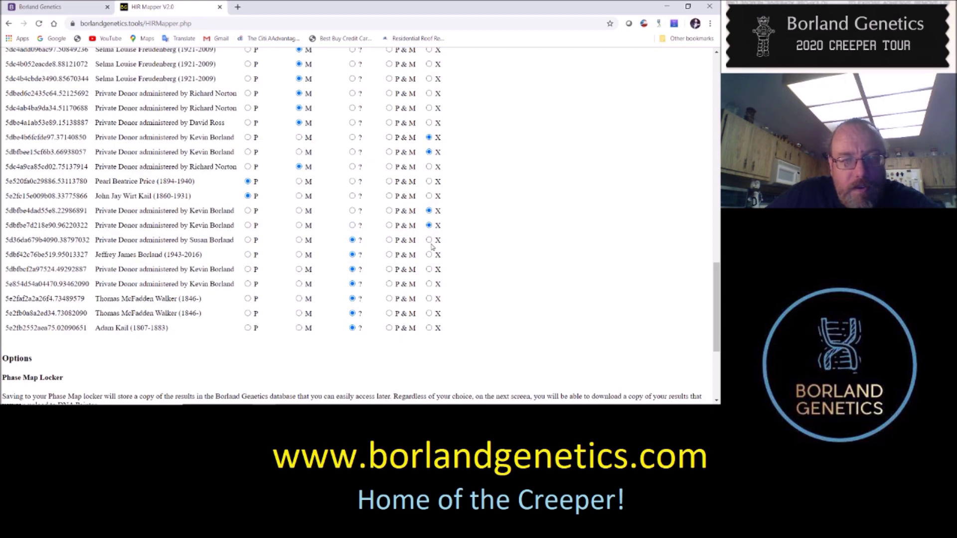
left_click(429, 240)
left_click(248, 254)
- Exclude the private donor kits in rows 50 and 51 and designate the last three kits in the table as Paternal Only
scroll(283, 217, "down", 1)
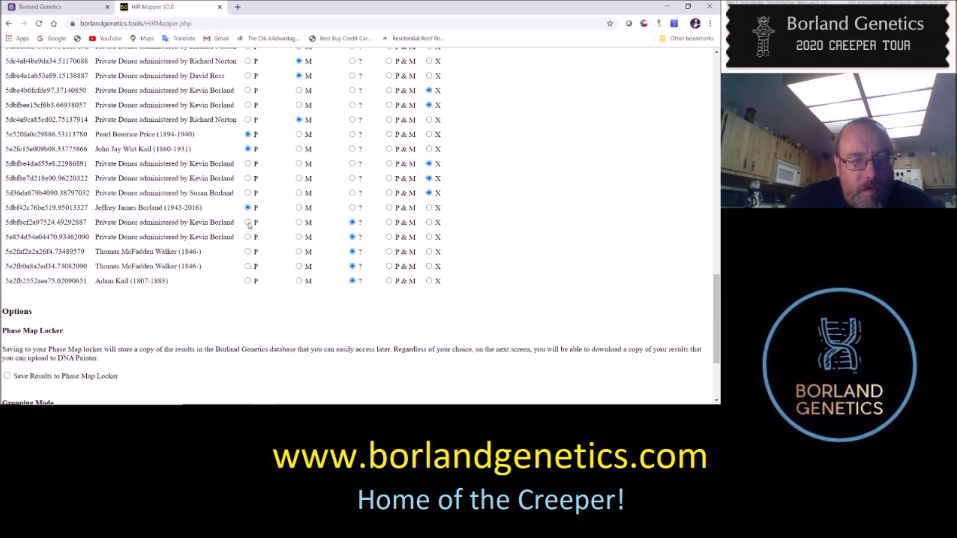
left_click(429, 222)
left_click(429, 237)
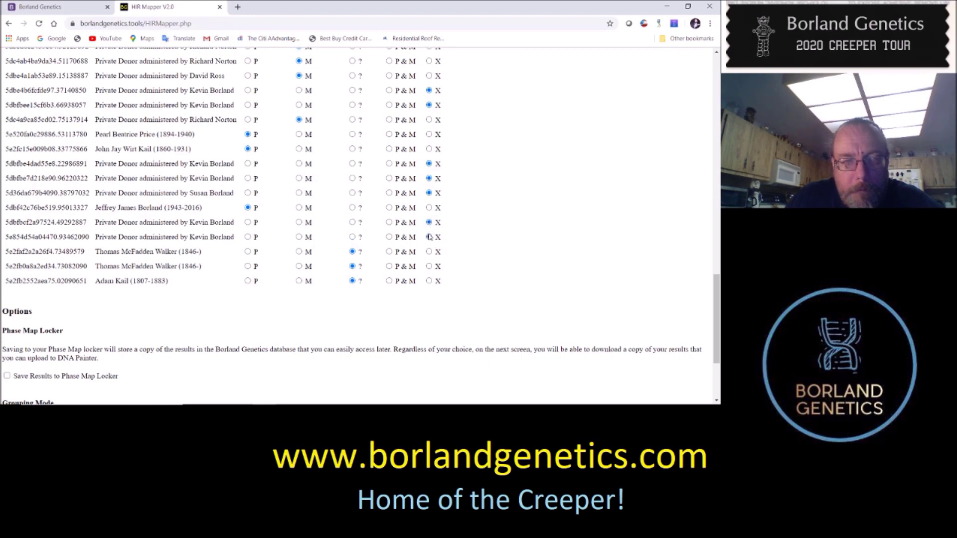
left_click(248, 252)
left_click(248, 267)
left_click(247, 281)
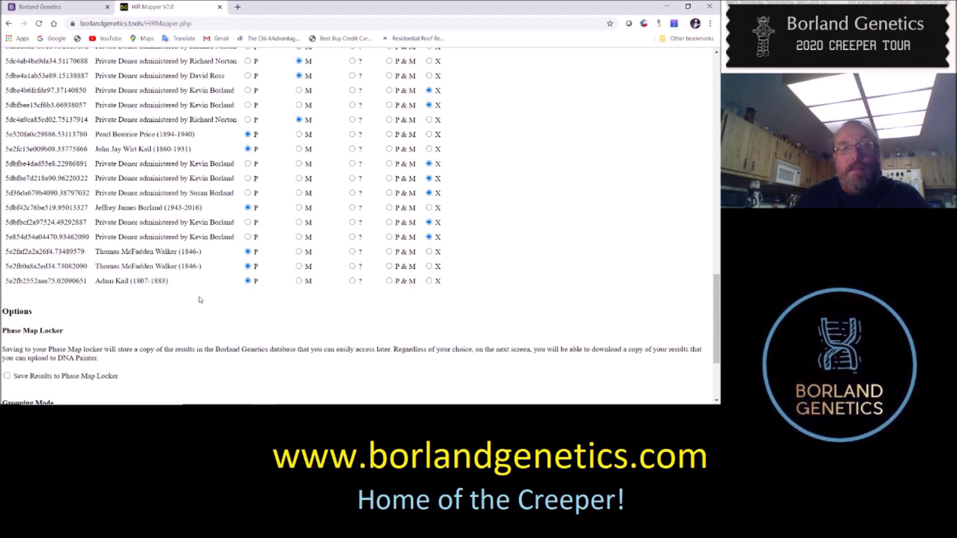
- Enable saving the results to the Phase Map Locker and proceed to the HIR Mapper results
scroll(162, 285, "down", 1)
scroll(162, 285, "down", 2)
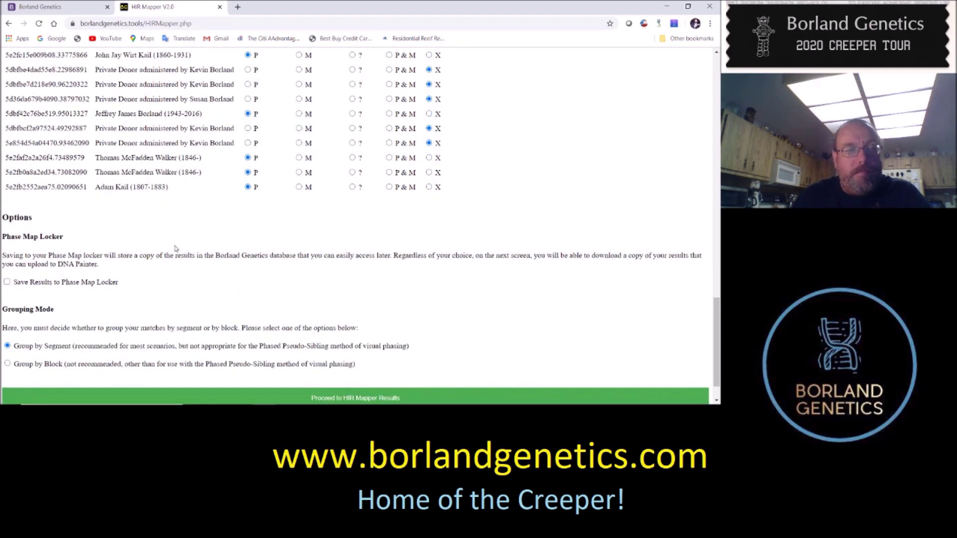
scroll(155, 210, "down", 1)
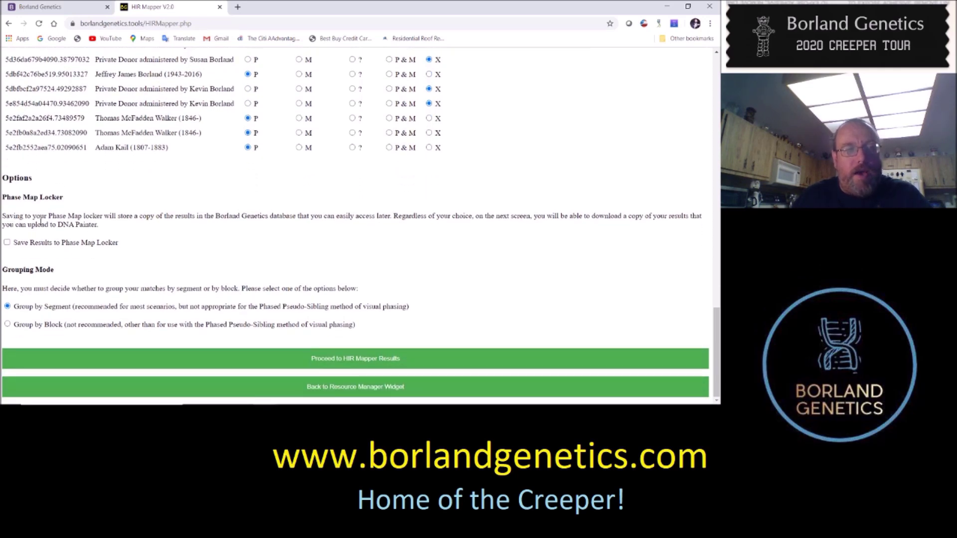
left_click(7, 242)
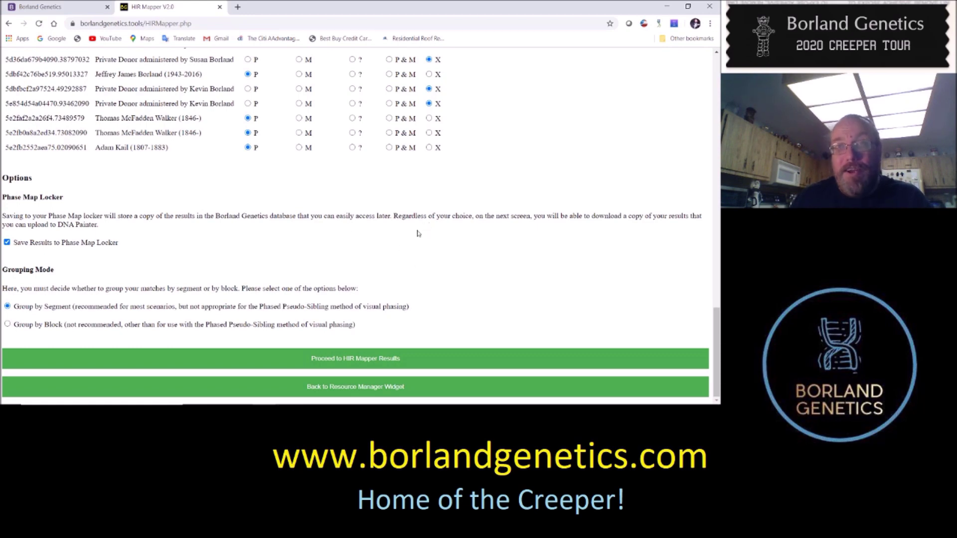
left_click(403, 359)
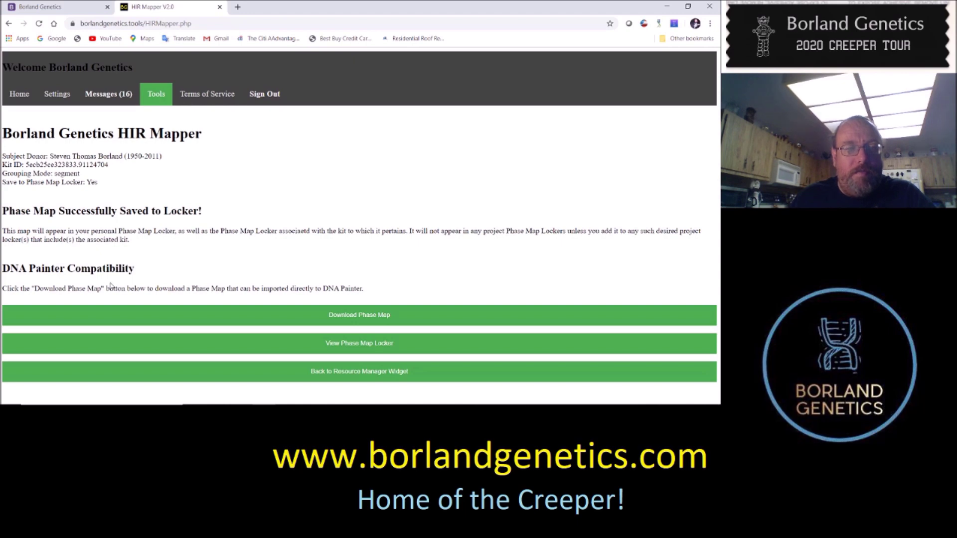
- Download the phase map for DNA Painter and bring up the saved HIR Mapper map in the Phase Map Locker
left_click(358, 314)
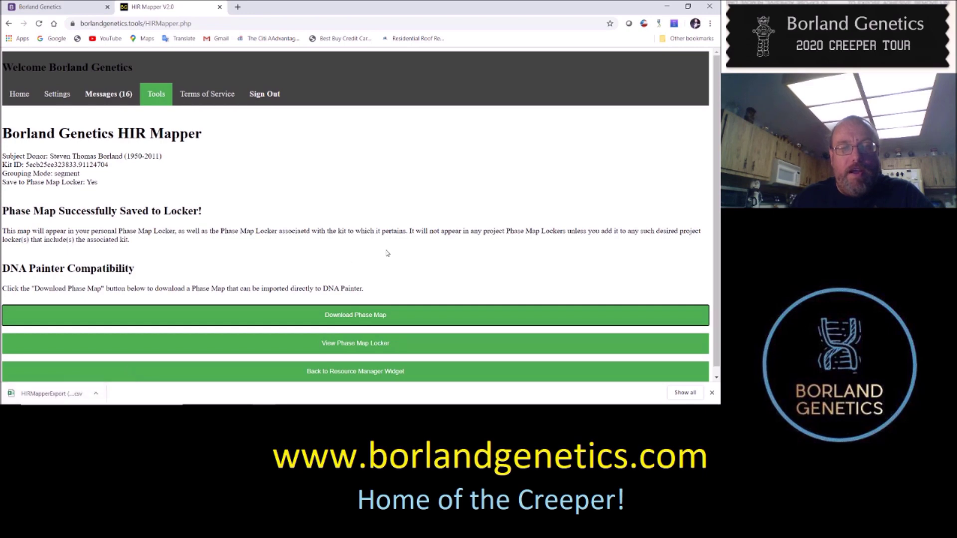
left_click(386, 346)
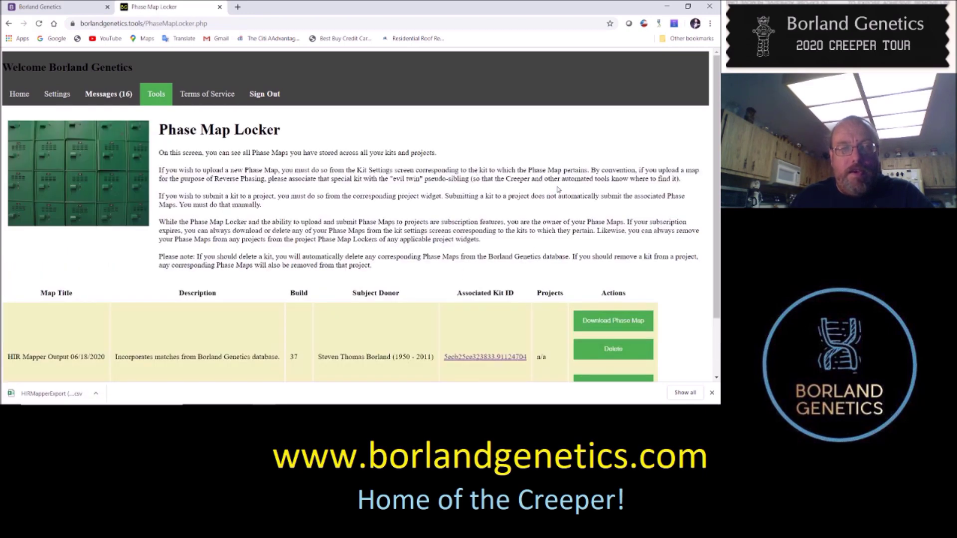
scroll(345, 188, "down", 2)
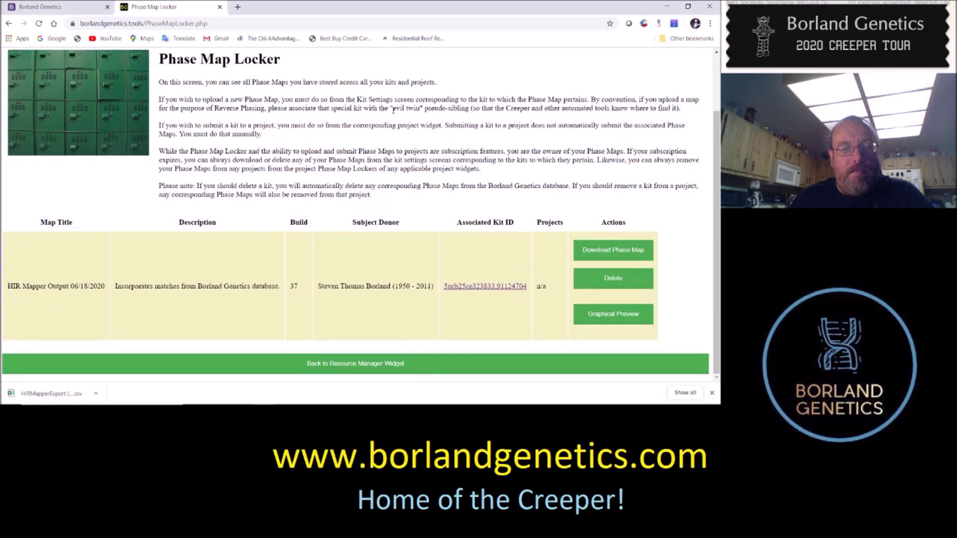